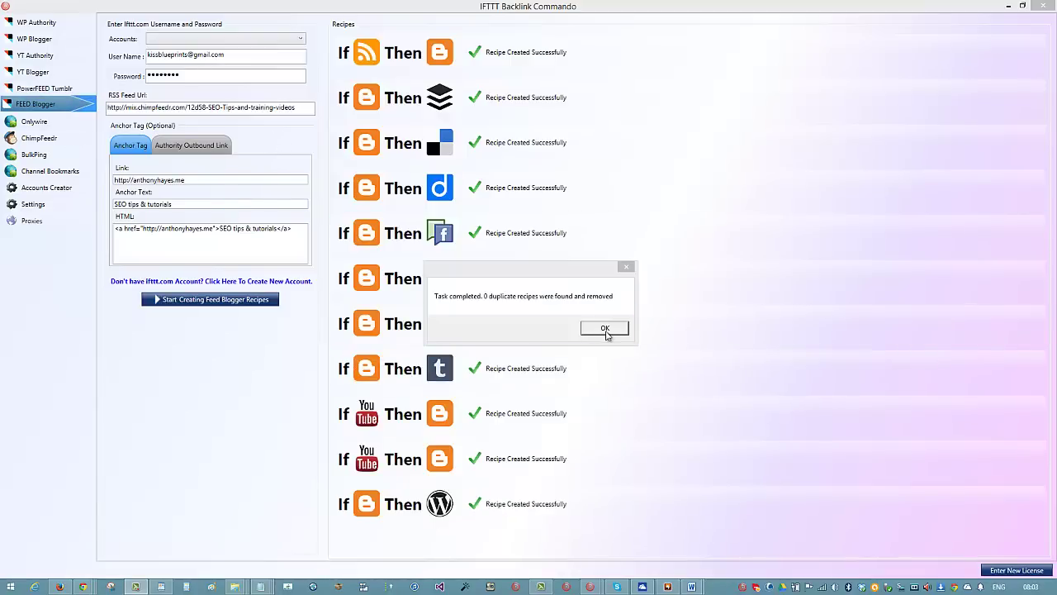
Dismiss the 'Task completed, 0 duplicate recipes removed' notice to show all eleven created recipes.
left_click(605, 328)
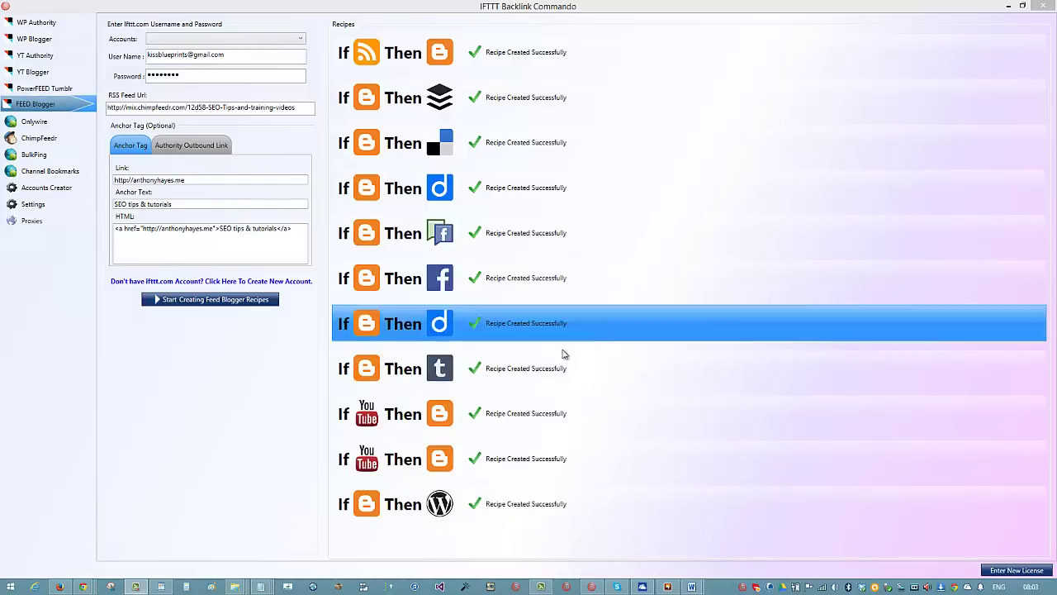
Minimize IFTTT Backlink Commando and scroll through the Cody magazine Blogger template preview.
left_click(1009, 7)
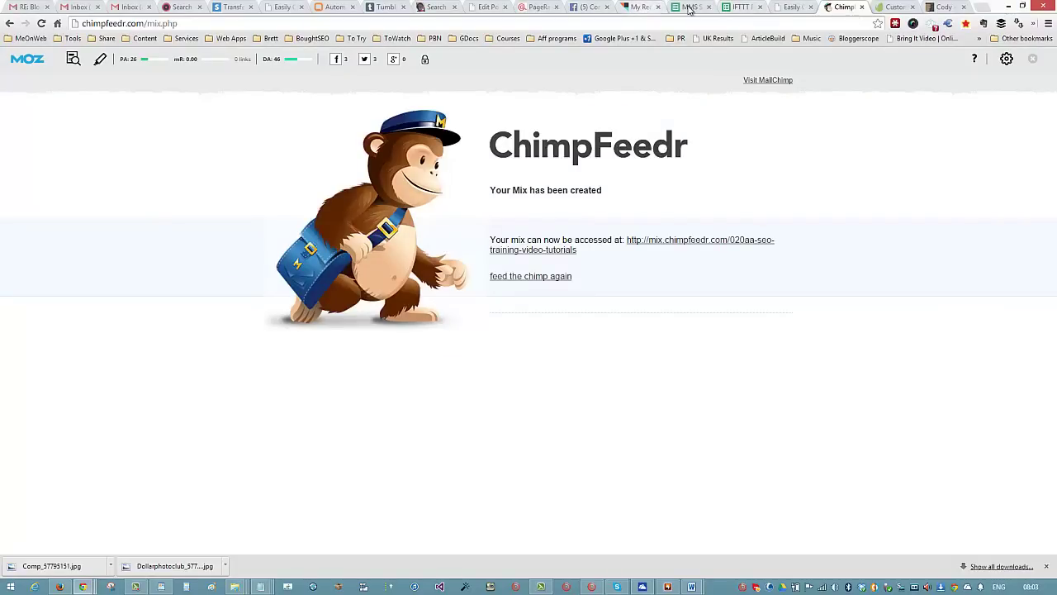
left_click(941, 7)
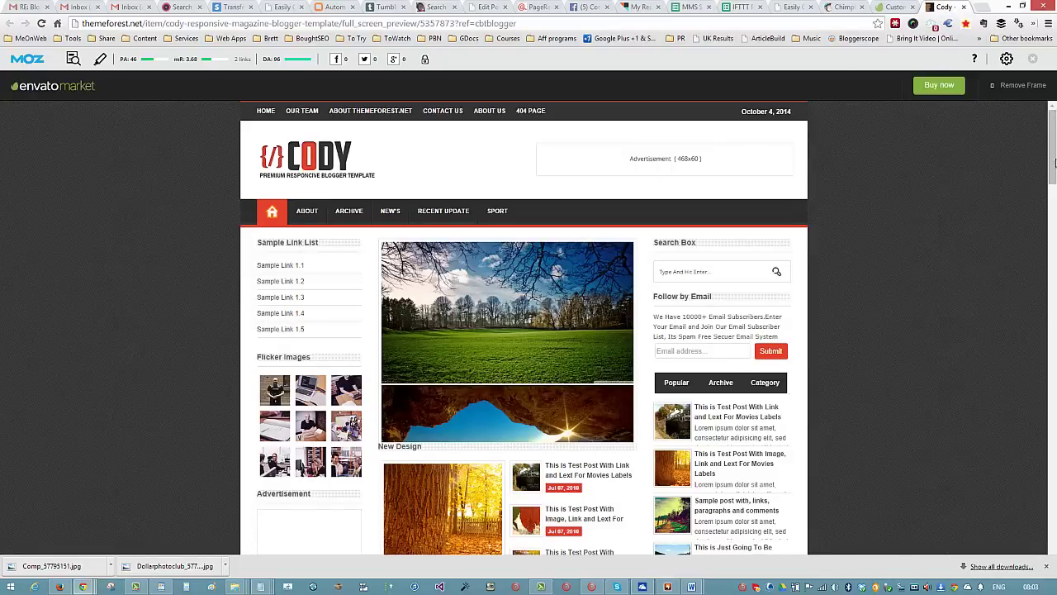
scroll(1054, 162, "down", 5)
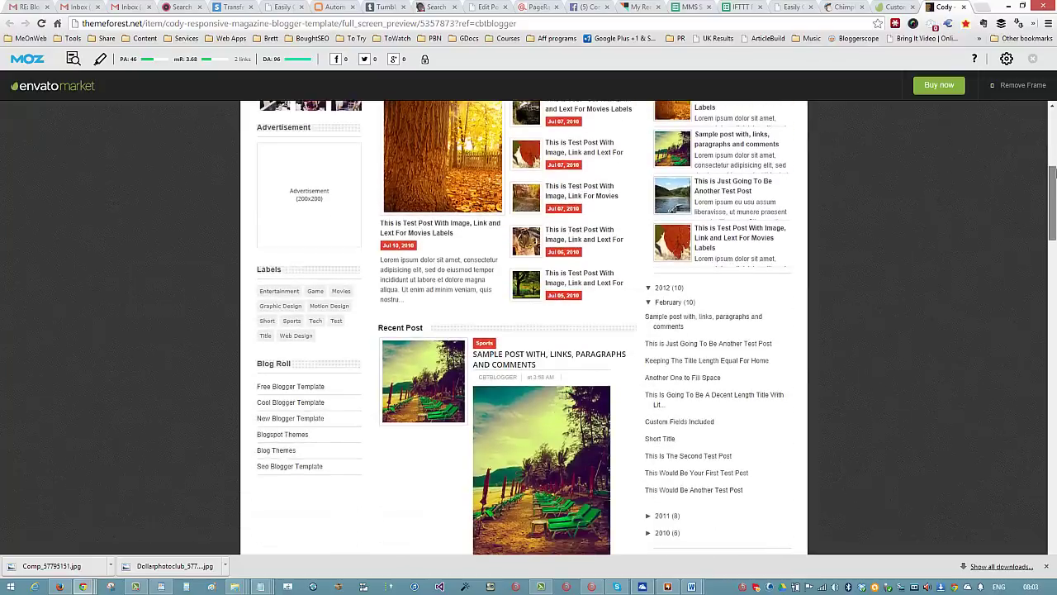
scroll(1053, 162, "up", 5)
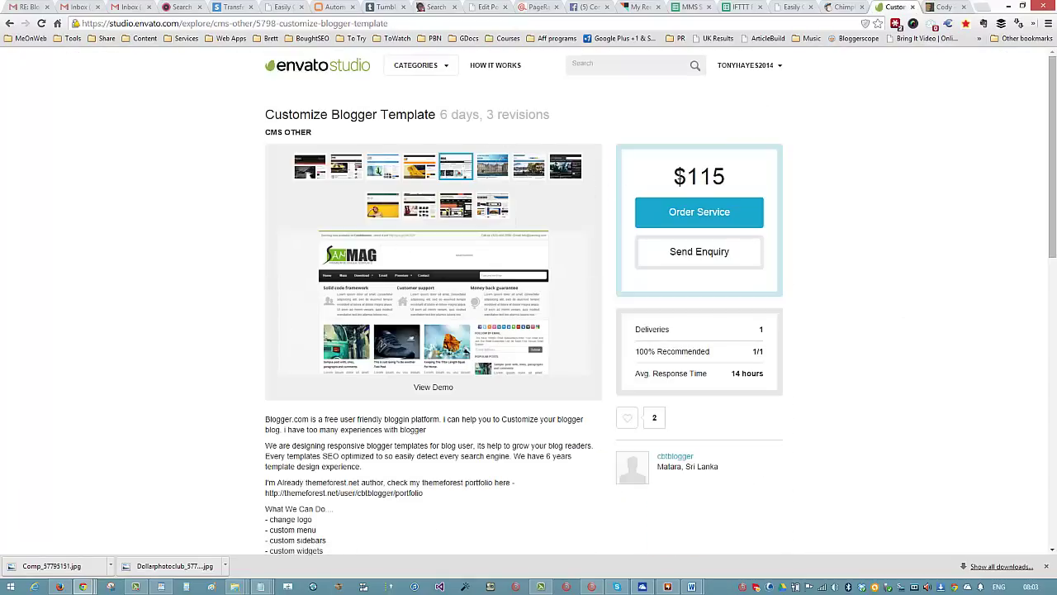
Browse the $115 service's gallery samples, ending on the Spray Mag Blogger template.
double_click(715, 176)
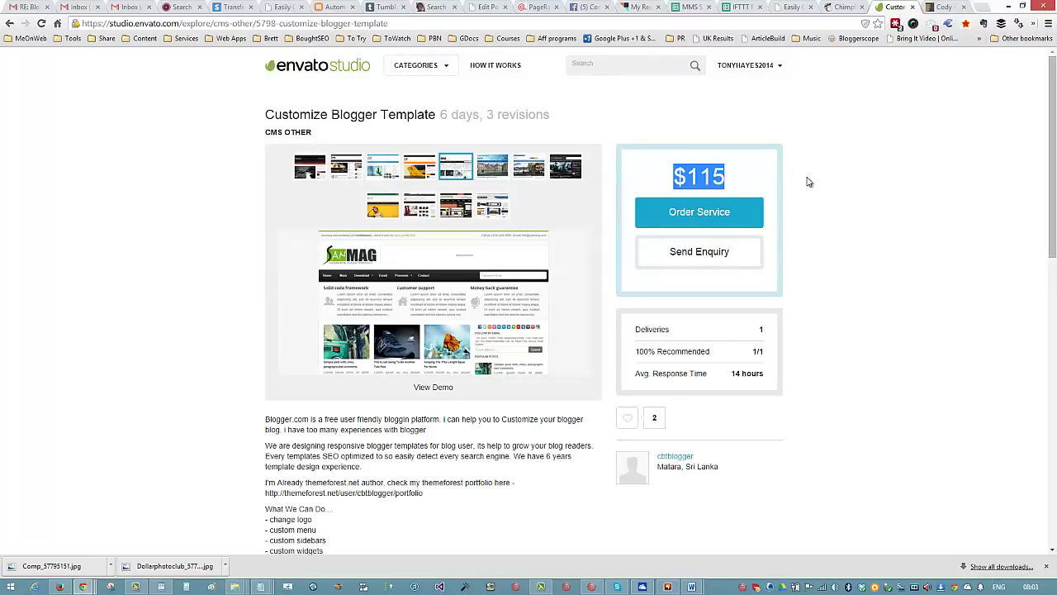
left_click(739, 183)
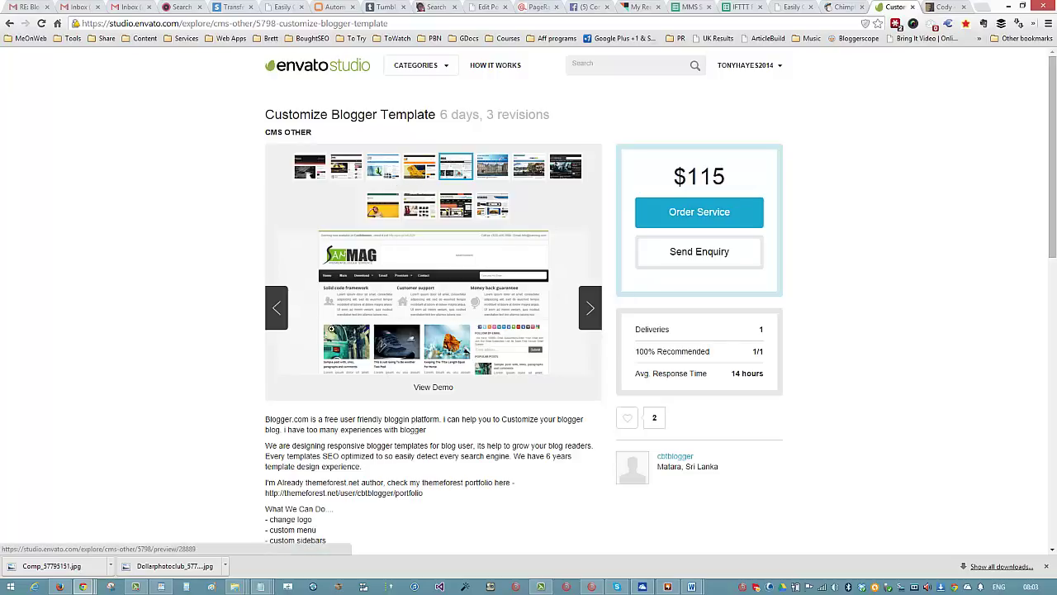
left_click(420, 169)
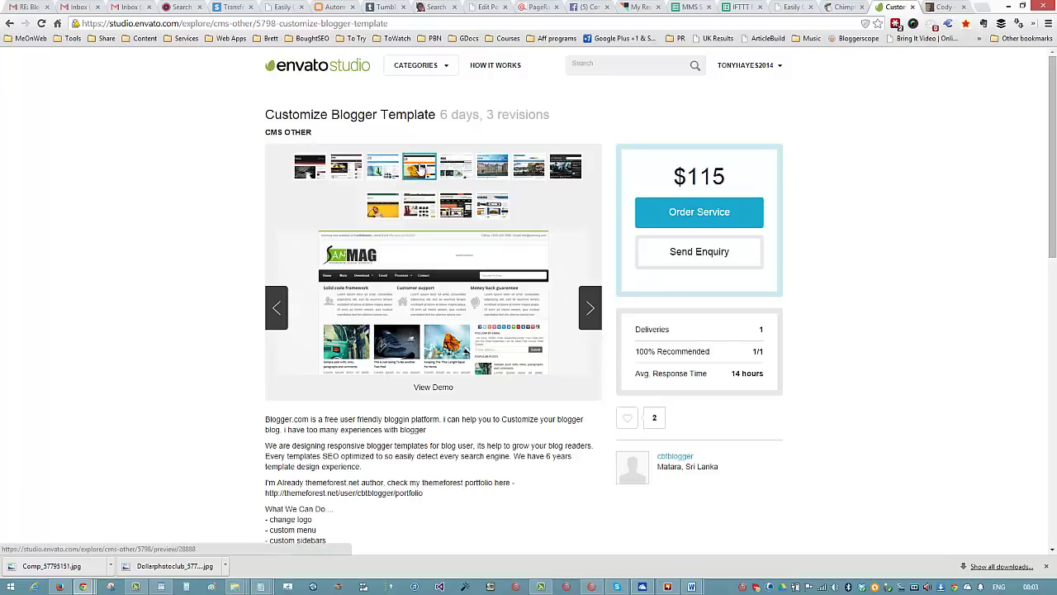
left_click(385, 168)
left_click(347, 175)
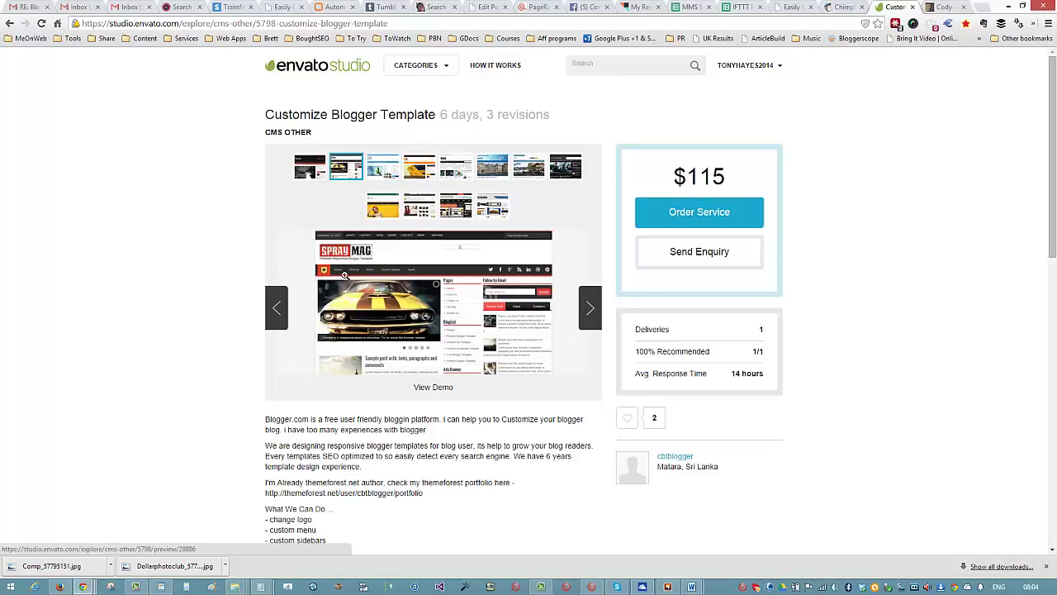
left_click(942, 7)
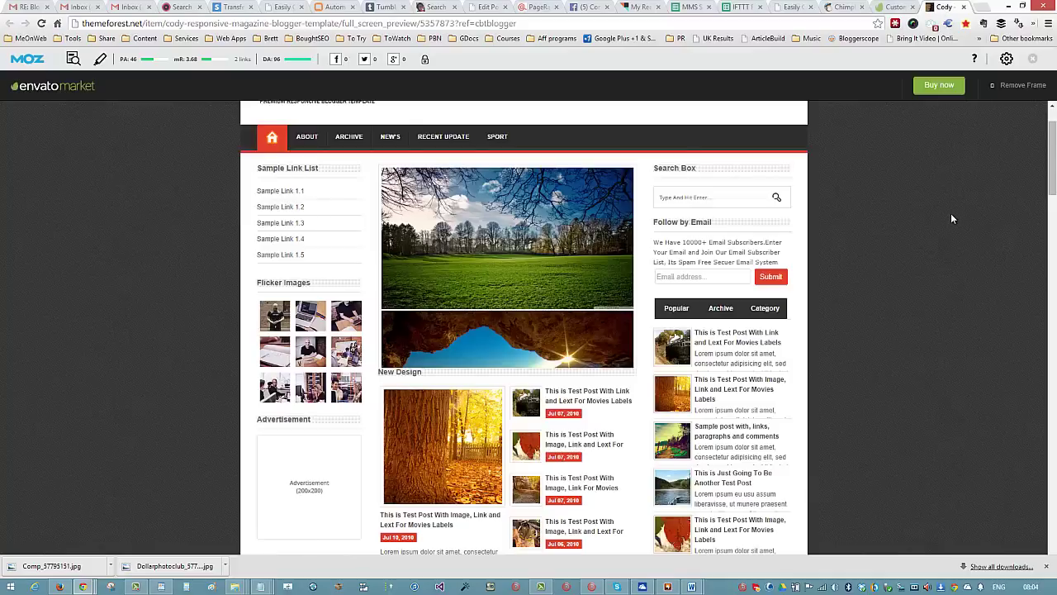
scroll(948, 222, "up", 1)
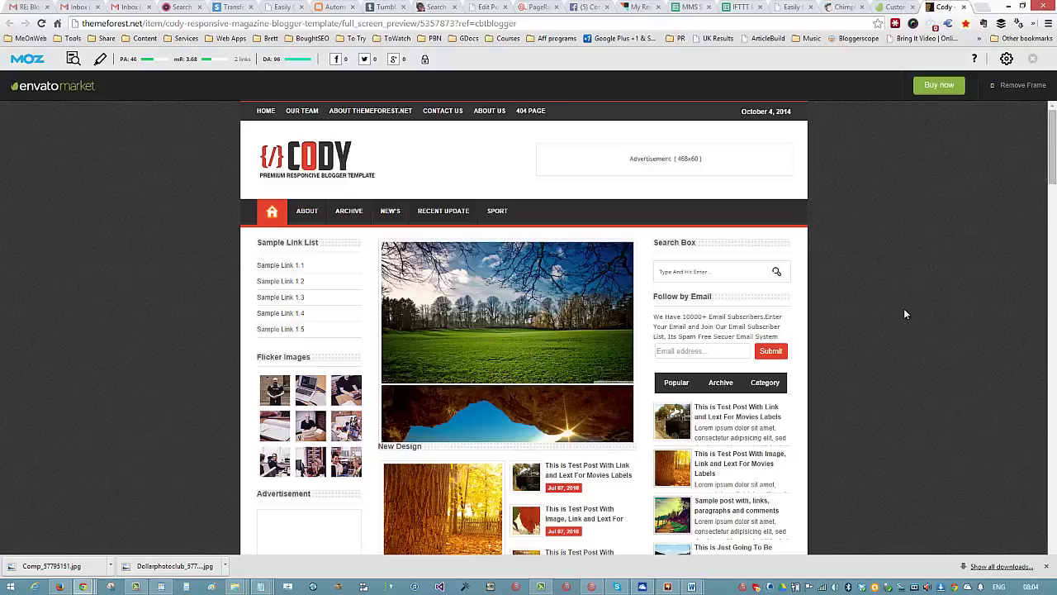
Restore IFTTT Backlink Commando and check the Feed Blogger anchor tag and MozHQ authority link fields.
left_click(591, 586)
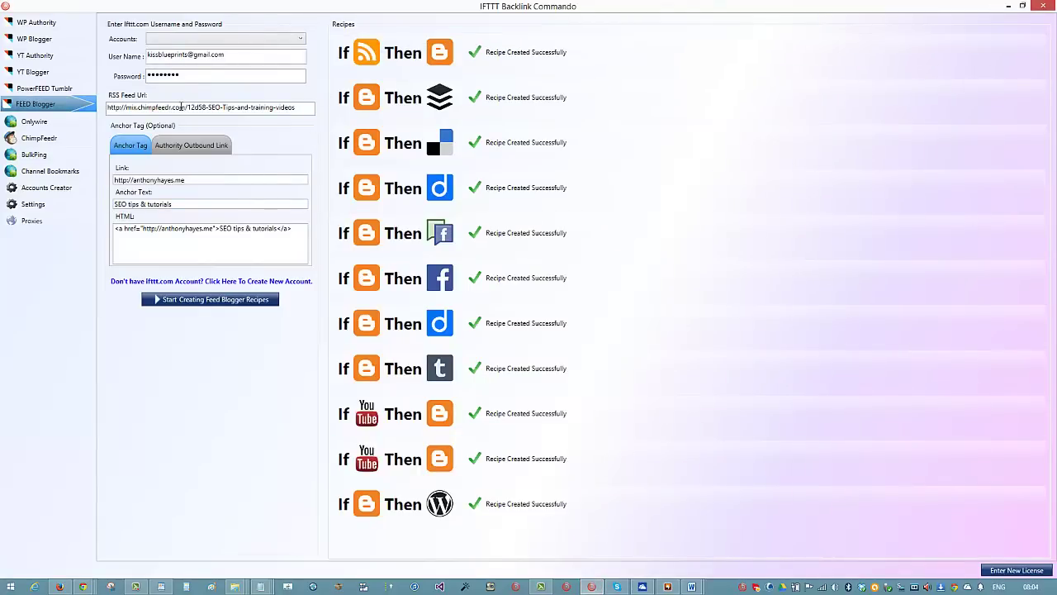
left_click(198, 155)
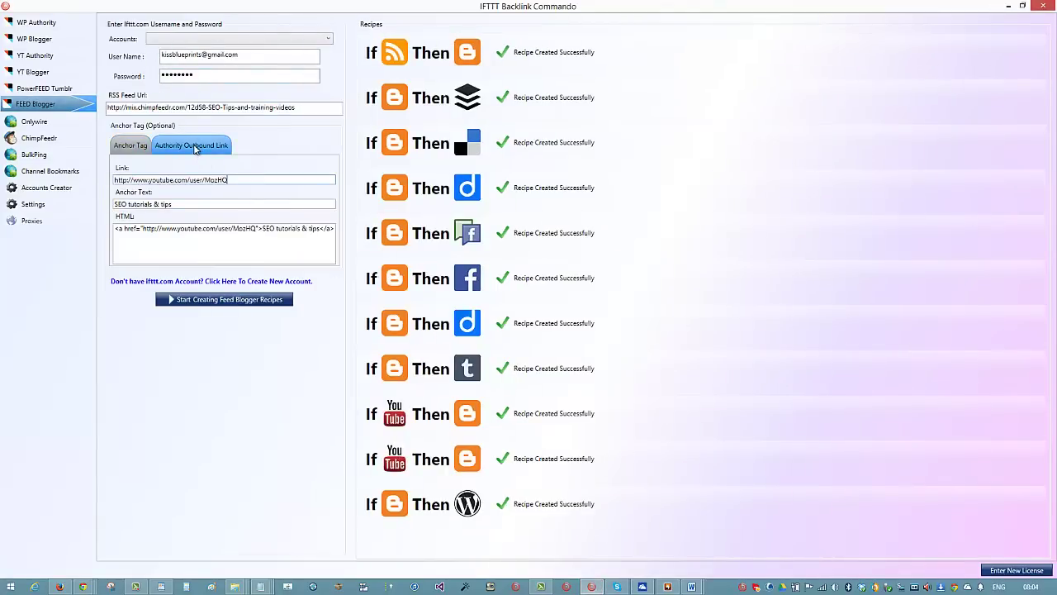
left_click(138, 148)
left_click(185, 150)
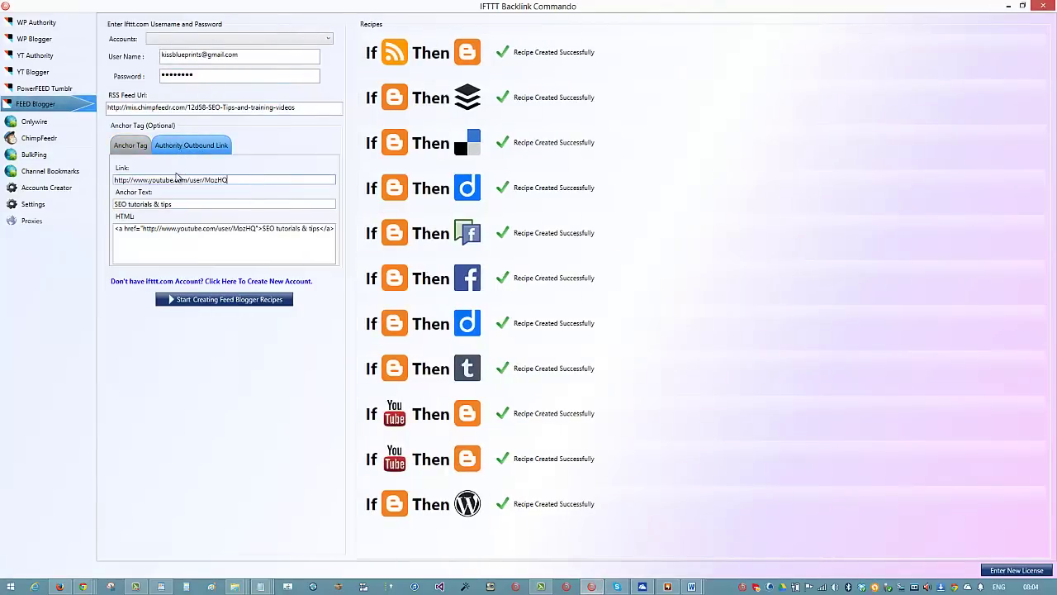
double_click(155, 180)
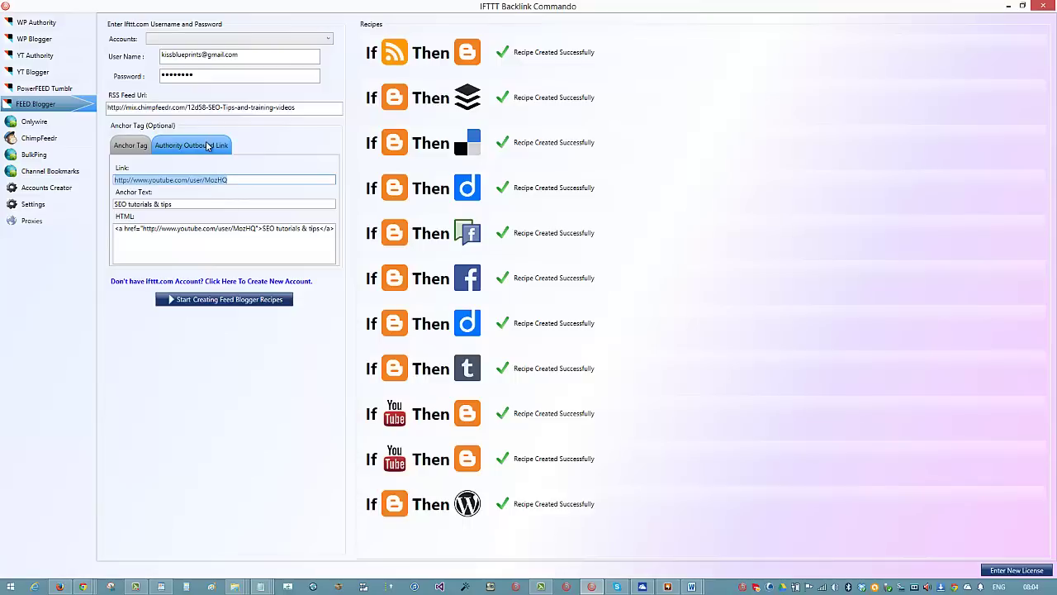
Highlight the RSS feed URL, authority outbound link URL and anchor link to review them.
left_click(300, 108)
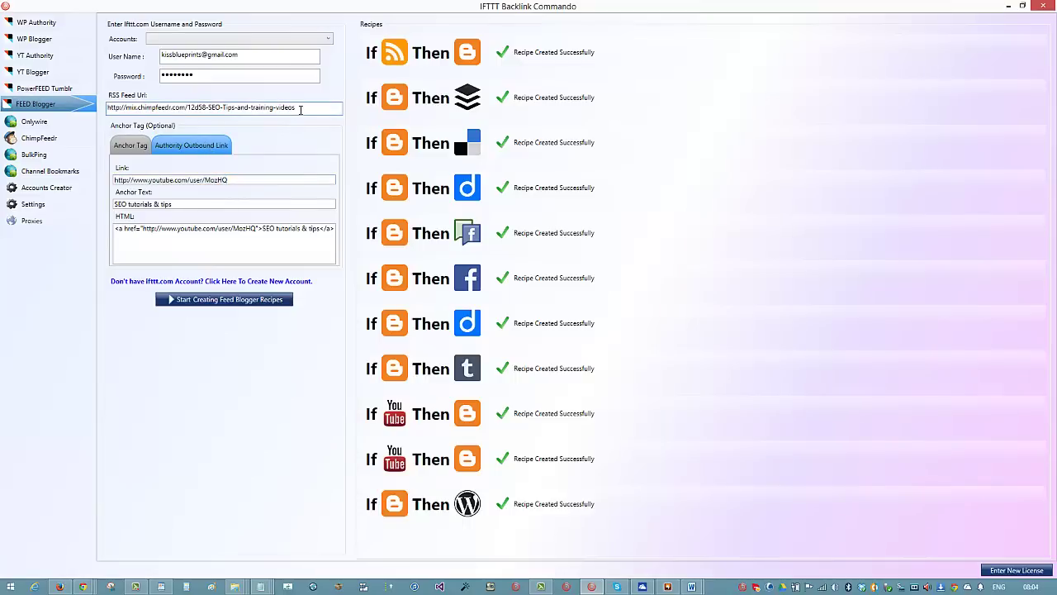
left_click_drag(300, 108, 94, 108)
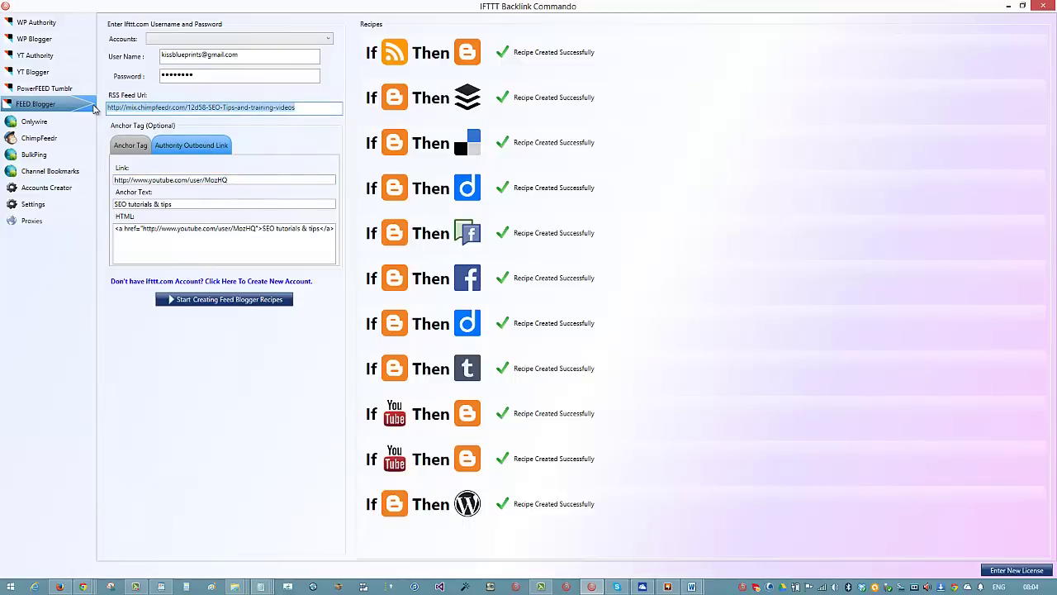
left_click(311, 112)
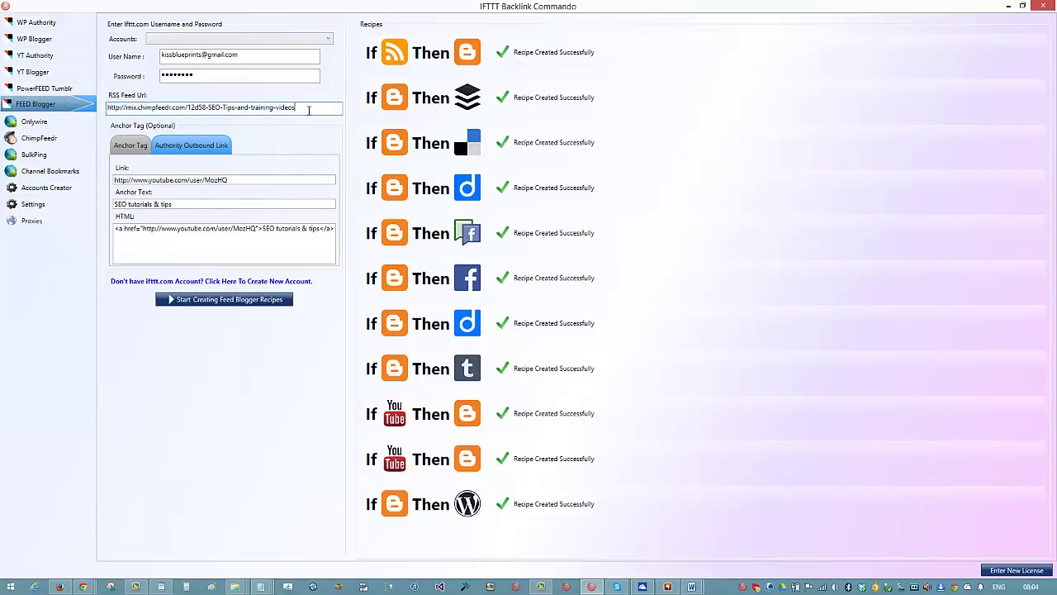
left_click_drag(309, 110, 106, 99)
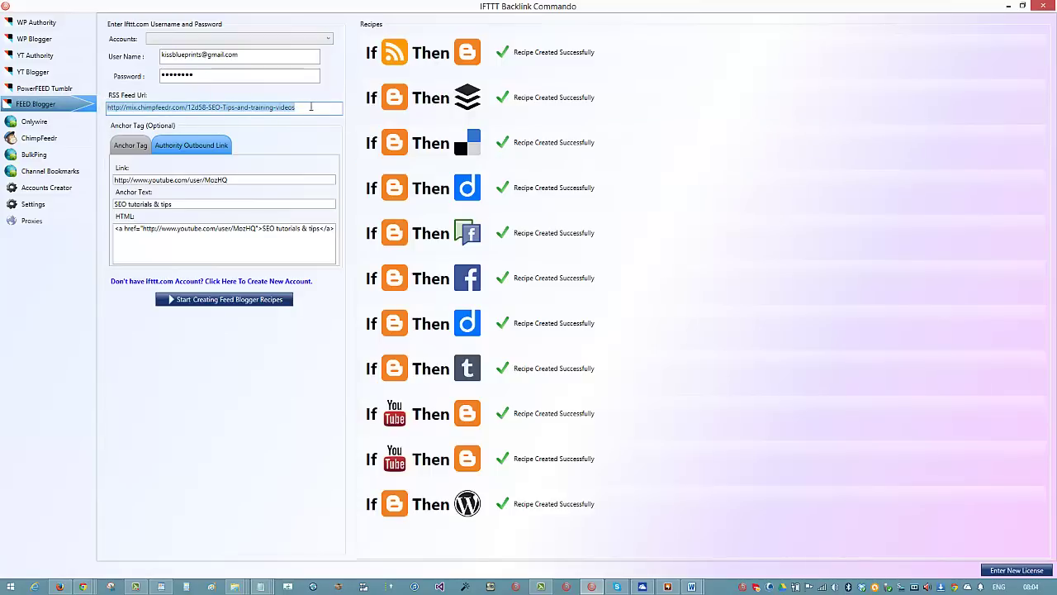
left_click_drag(309, 107, 100, 107)
left_click(211, 152)
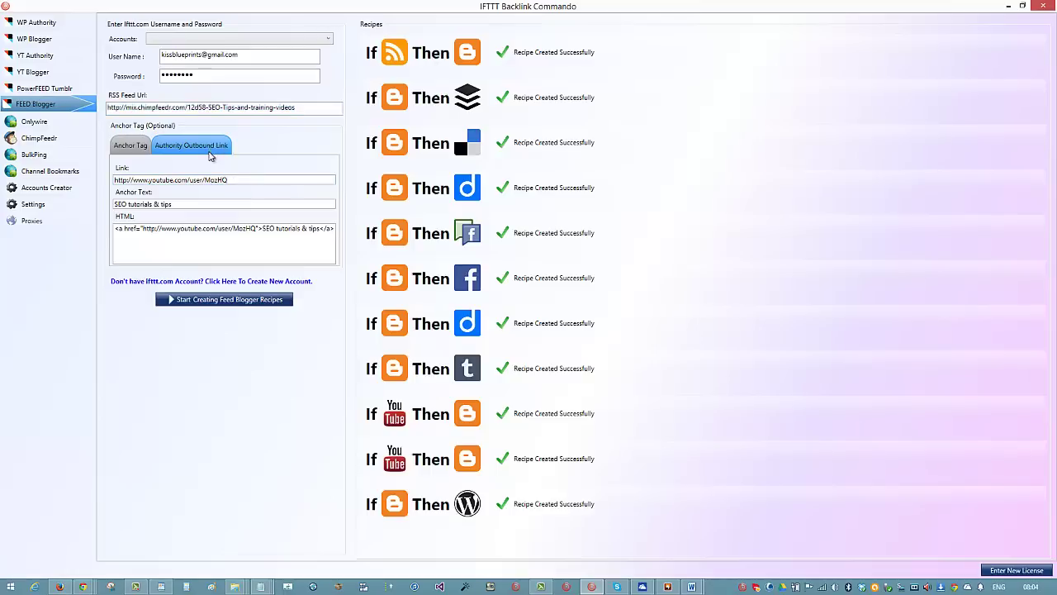
left_click_drag(256, 181, 95, 176)
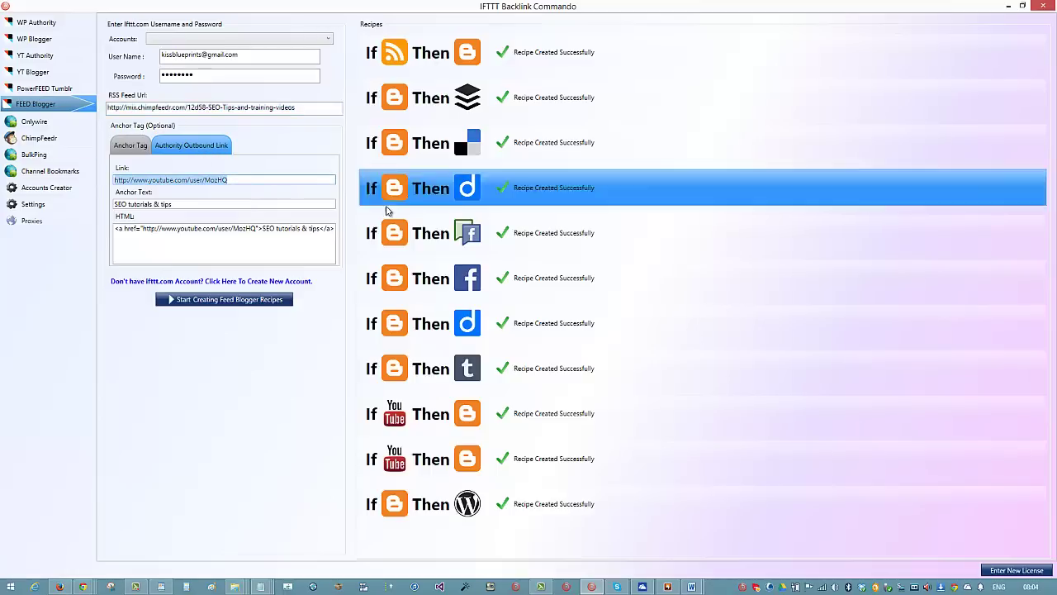
left_click(129, 148)
left_click_drag(203, 178, 105, 177)
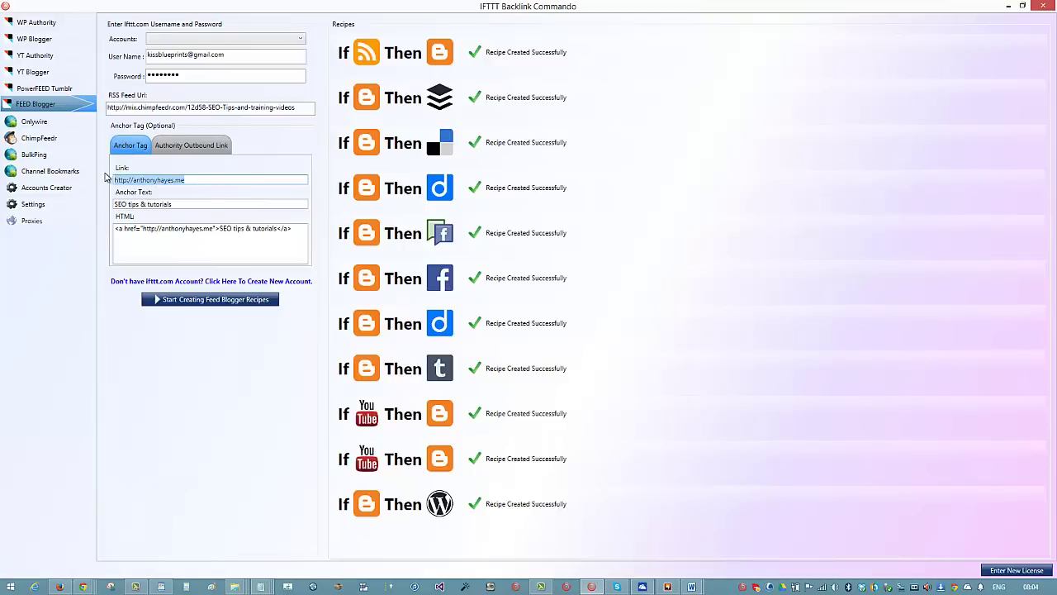
triple_click(136, 107)
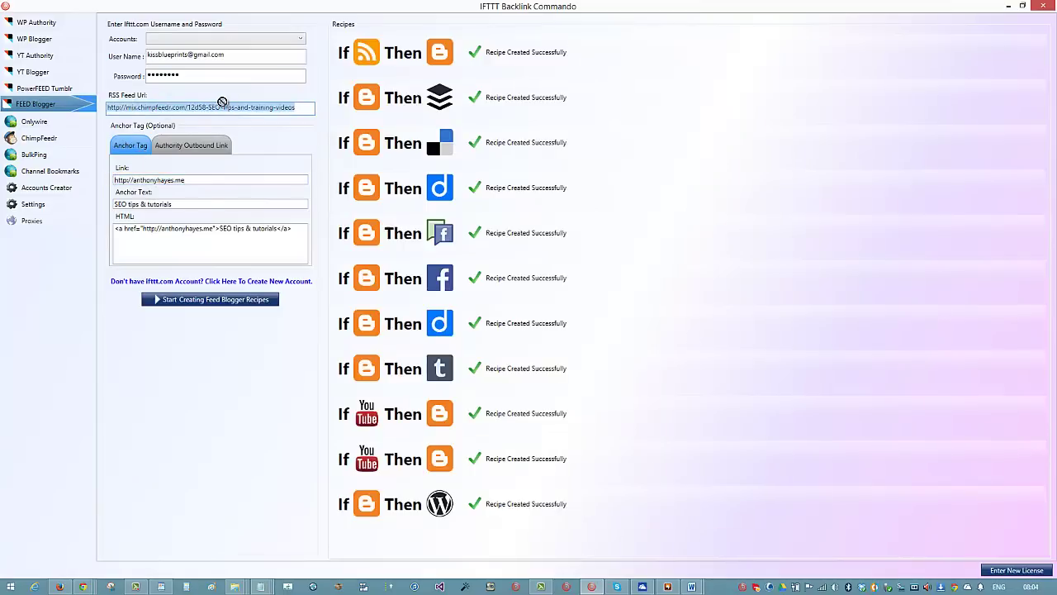
left_click(312, 107)
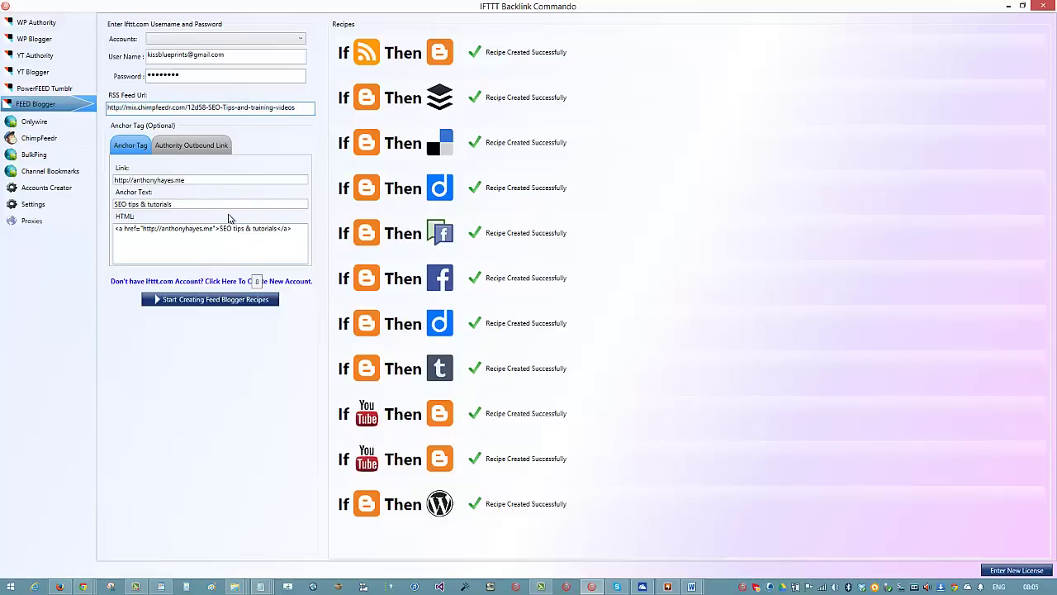
Minimize the backlink tool and select the Authority Content sources C2:C8 in the planning sheet.
left_click(1009, 6)
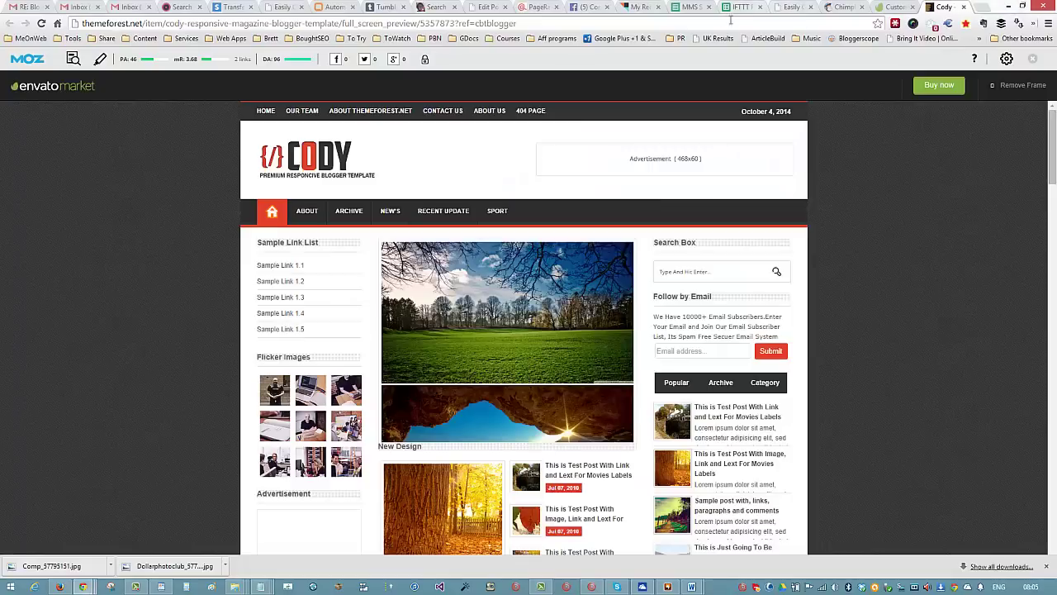
left_click(735, 9)
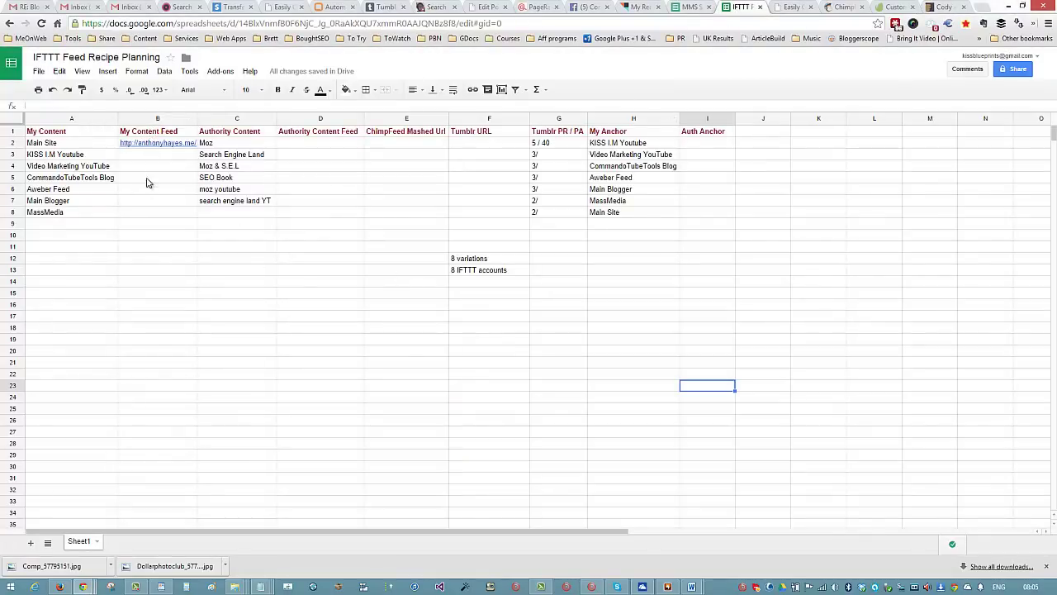
left_click(151, 212)
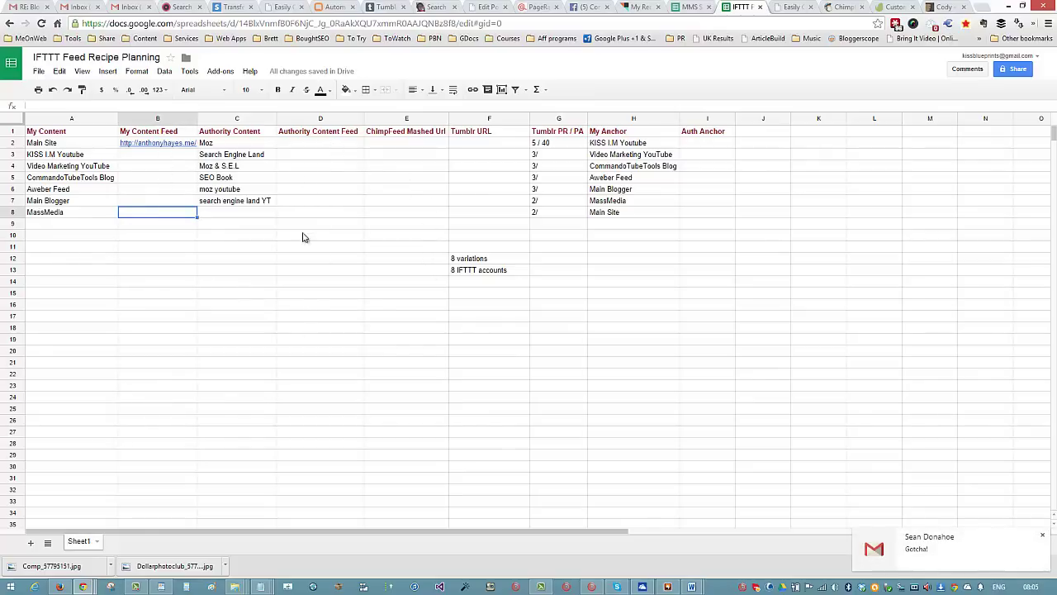
left_click(296, 145)
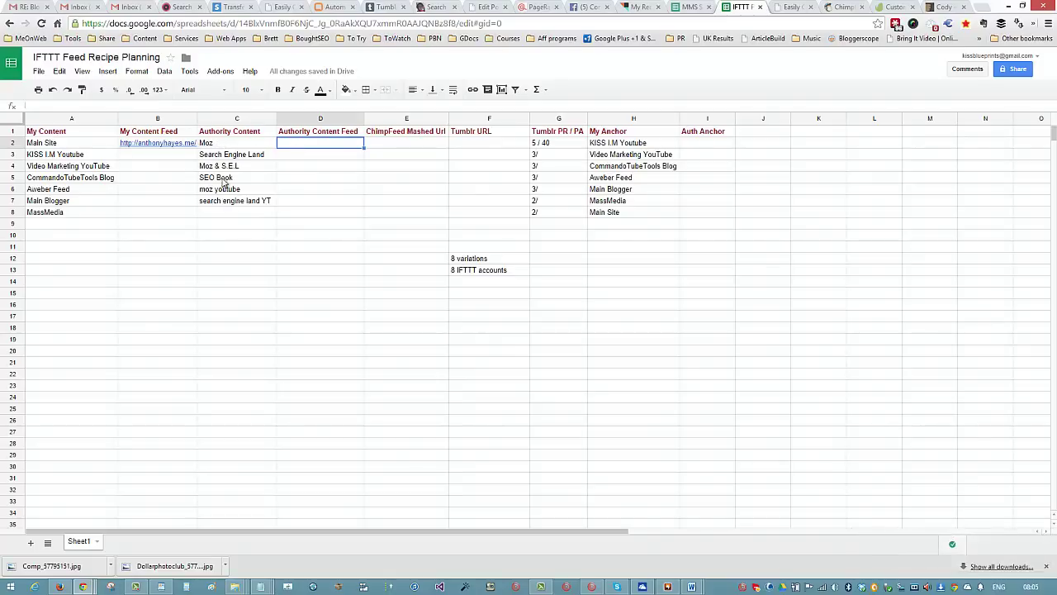
left_click_drag(232, 144, 228, 218)
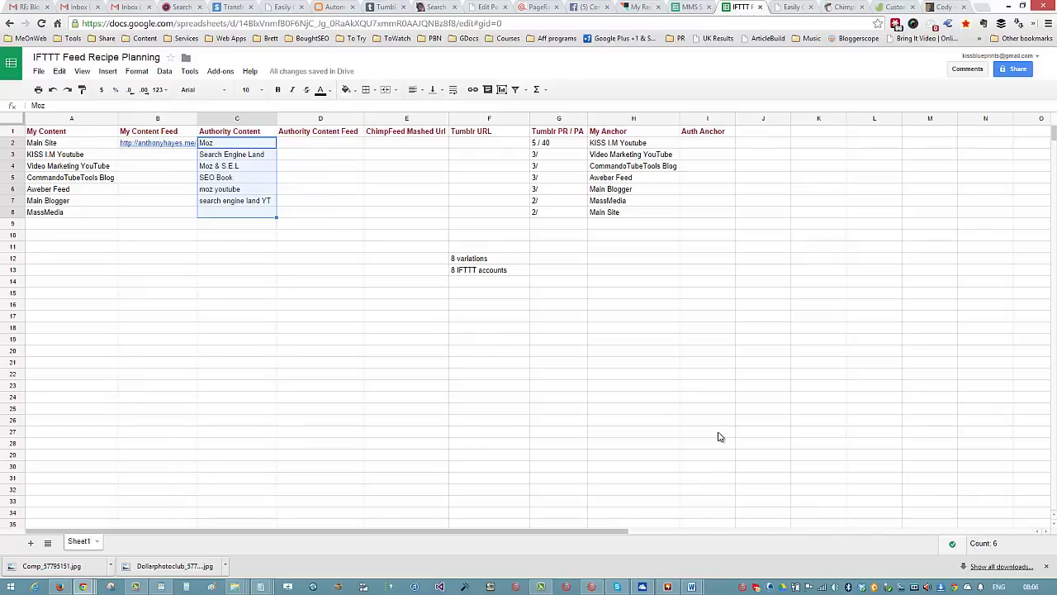
Scroll through the Cody template preview once more.
left_click(942, 6)
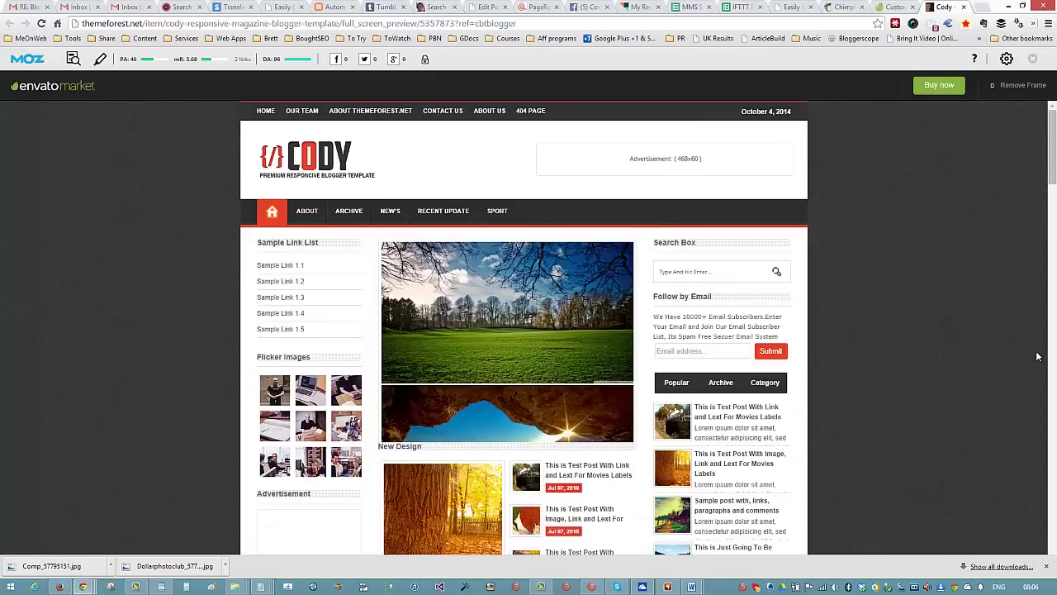
scroll(1039, 354, "down", 2)
scroll(623, 398, "up", 2)
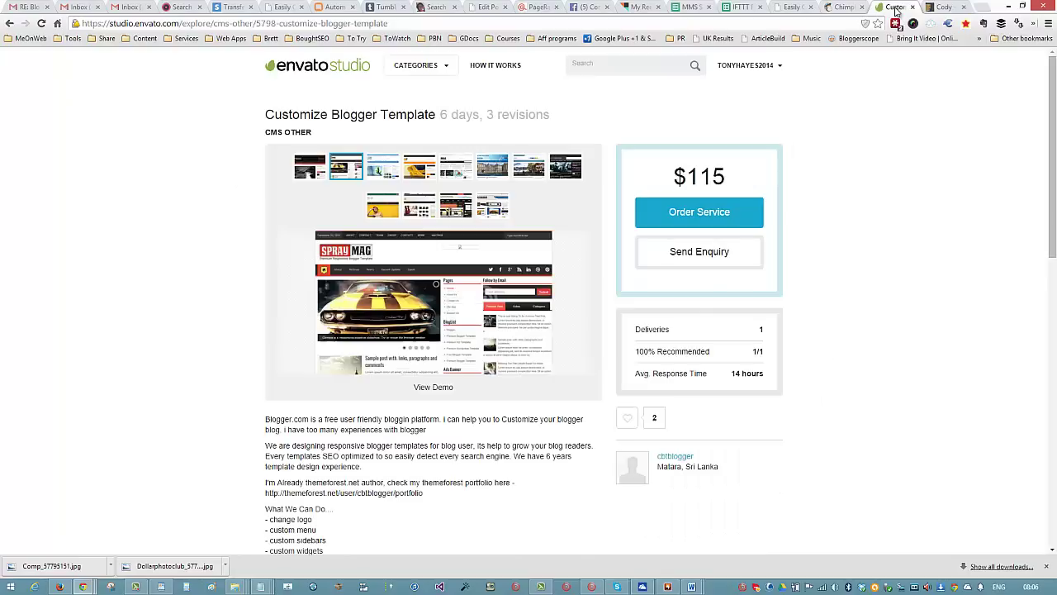
Read the Customize Blogger Template briefing guidelines, then view the ChimpFeedr mix confirmation.
left_click(894, 8)
scroll(593, 360, "down", 1)
scroll(593, 360, "down", 6)
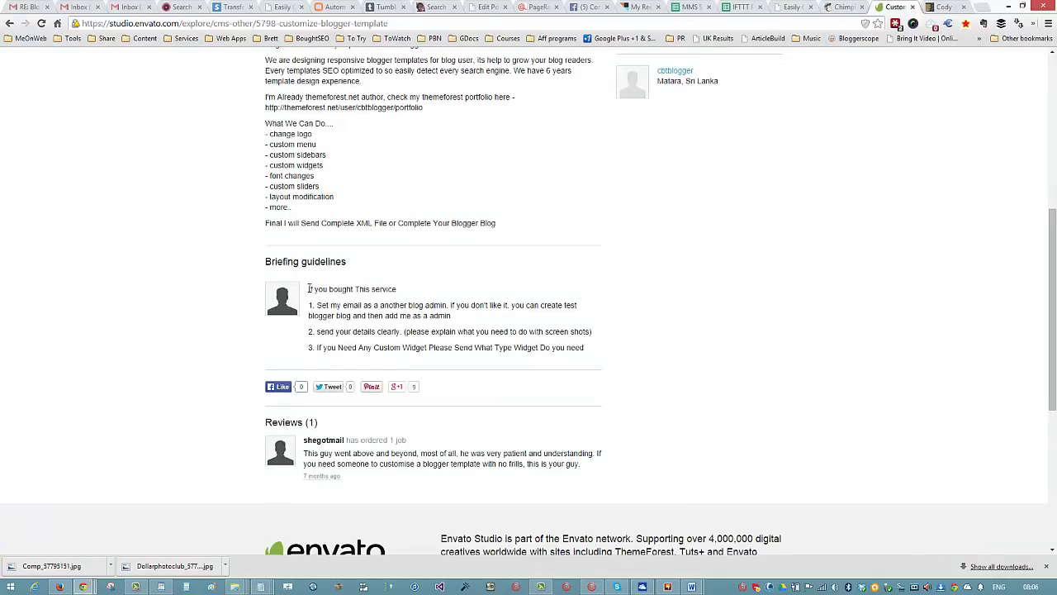
left_click_drag(326, 287, 547, 347)
left_click(548, 348)
scroll(629, 358, "up", 5)
scroll(626, 360, "up", 2)
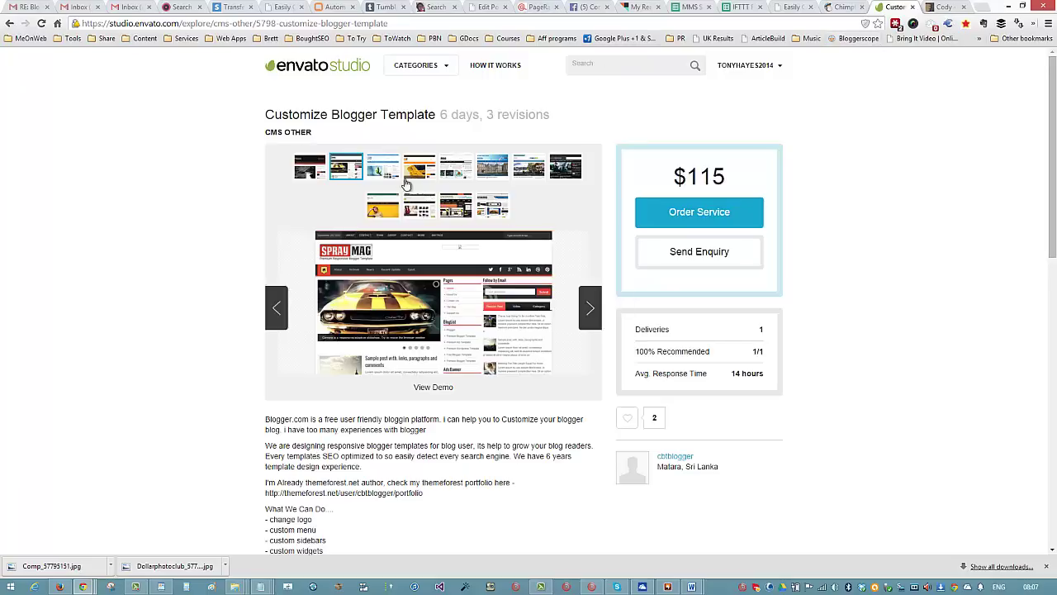
left_click(843, 7)
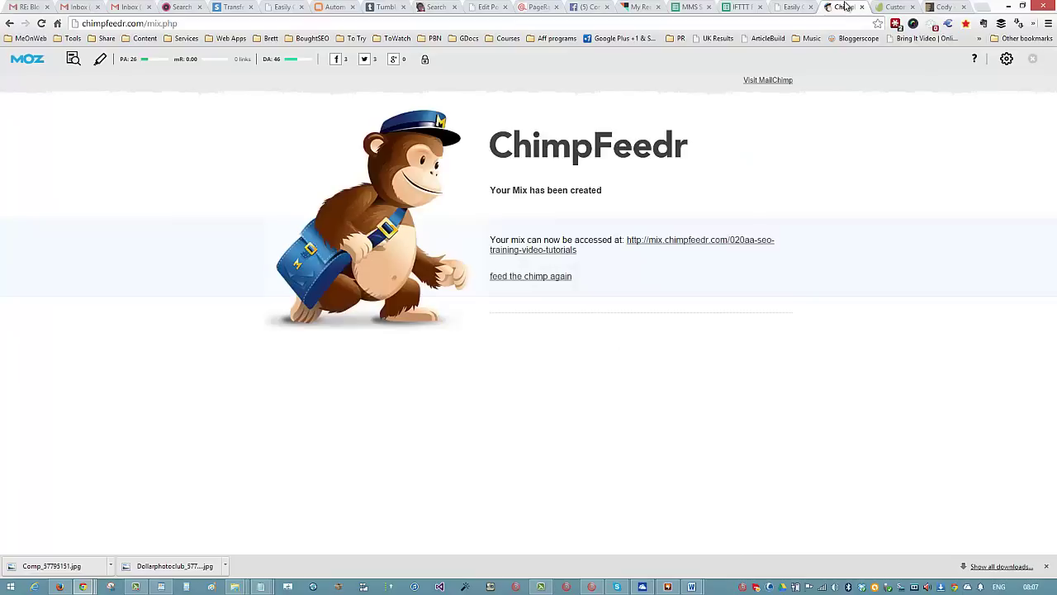
Return to the planning sheet and select cell D2, clearing the column C selection.
left_click(736, 8)
left_click(343, 145)
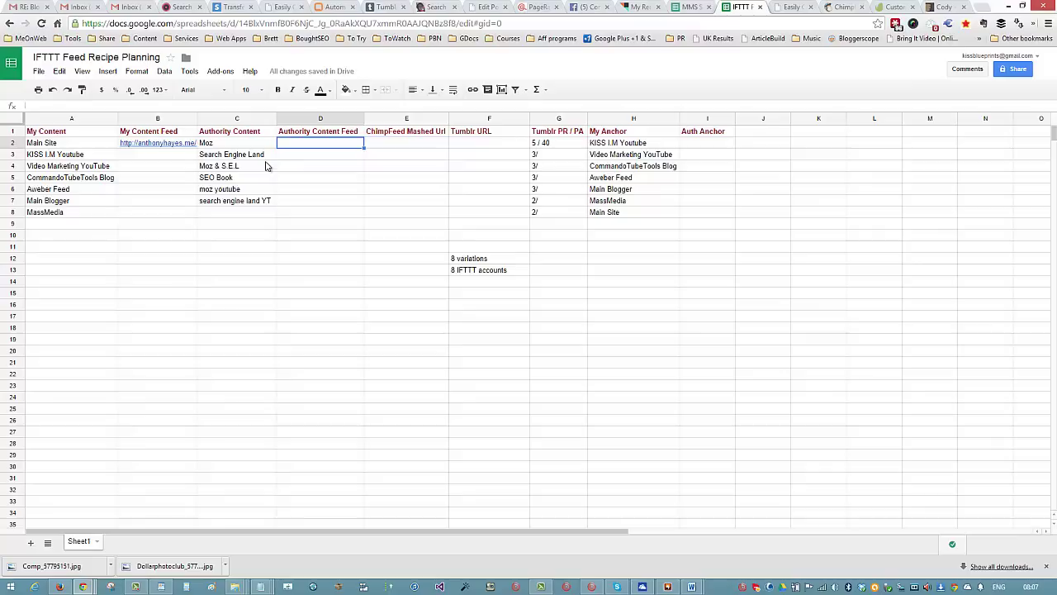
Check the 8 variations note in F12, then bring IFTTT Backlink Commando back to the front.
left_click(464, 259)
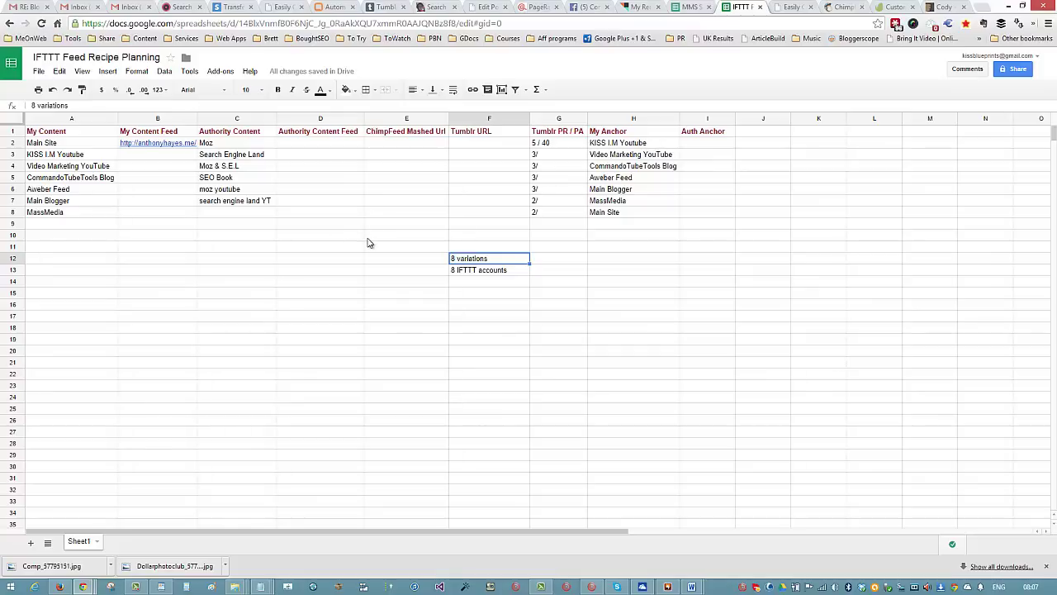
left_click(592, 587)
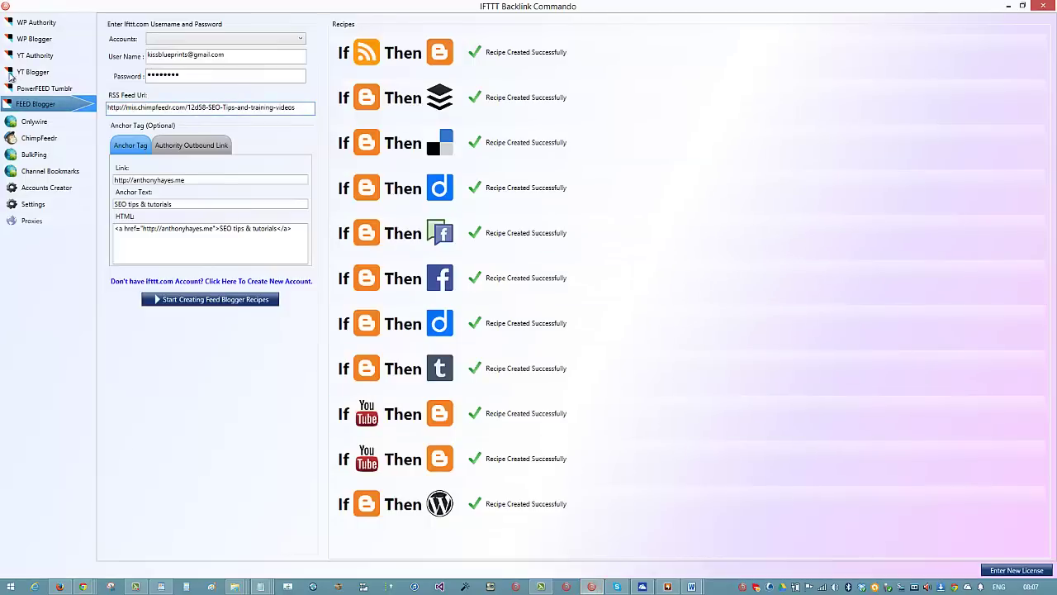
left_click(33, 103)
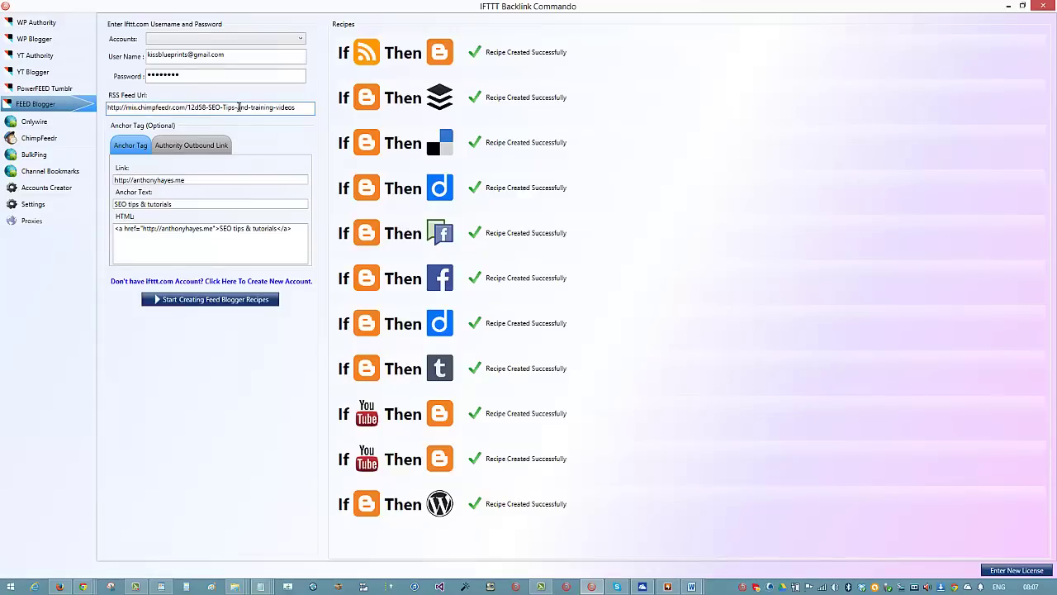
left_click(294, 107)
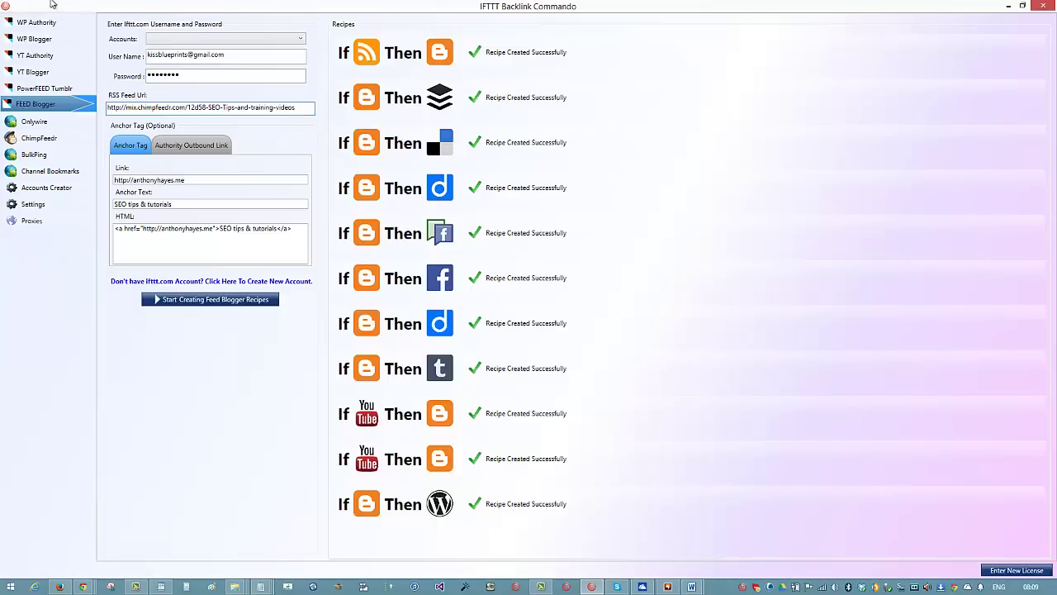
mouse_move(19, 320)
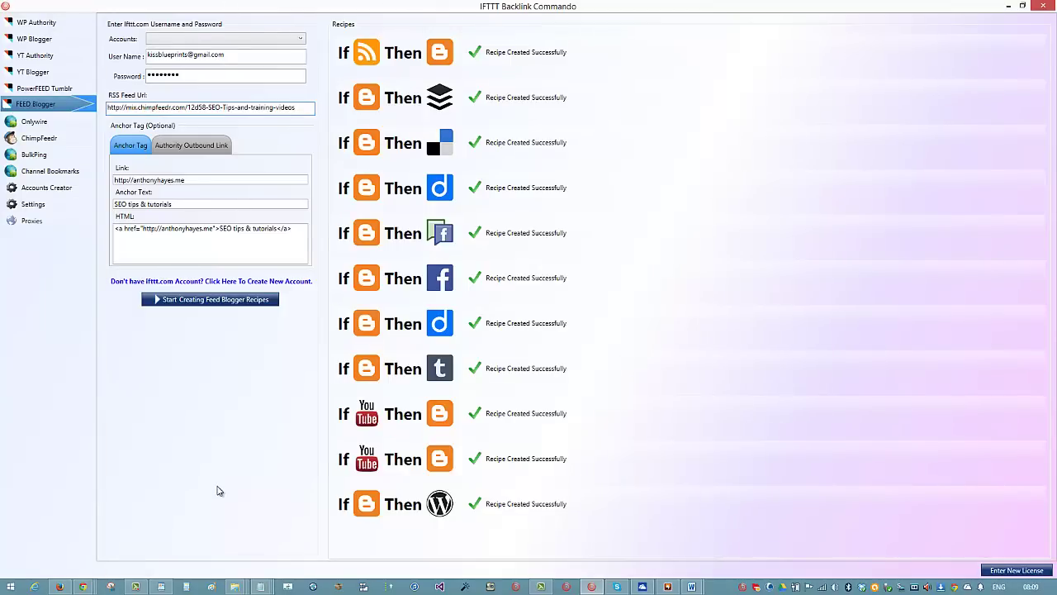